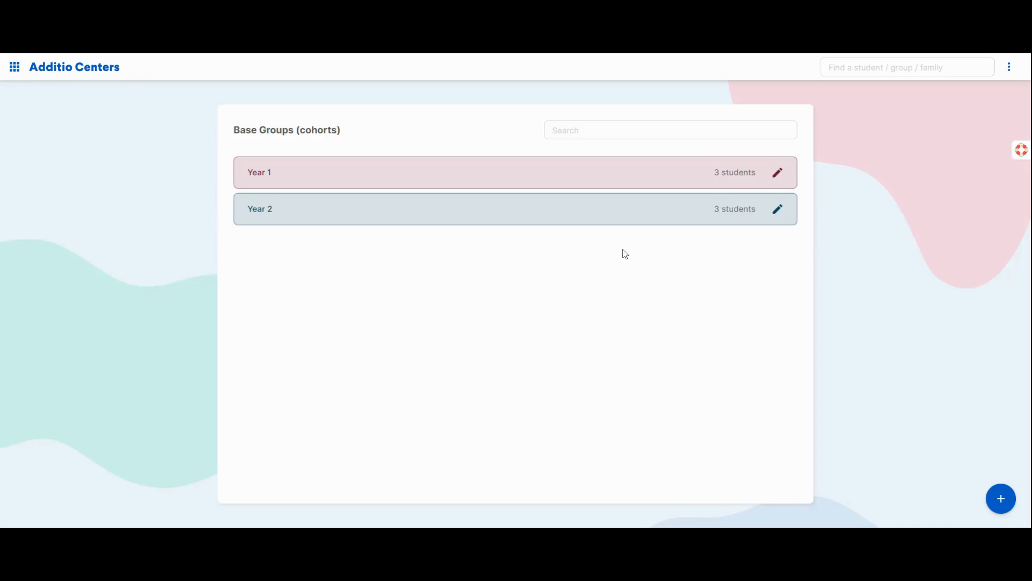
{"action": "left_click", "coordinate": [16, 71]}
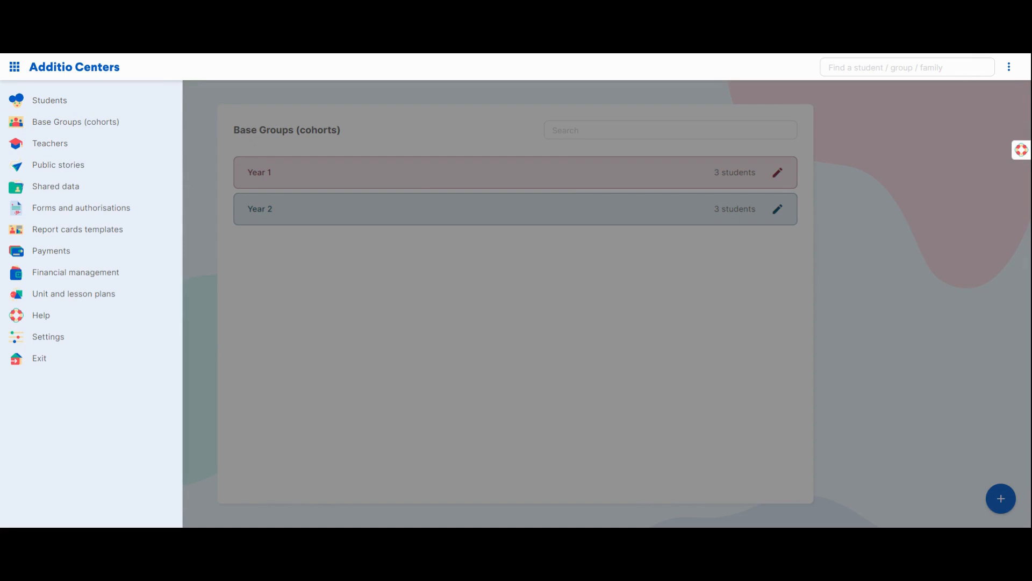
{"action": "left_click", "coordinate": [543, 304]}
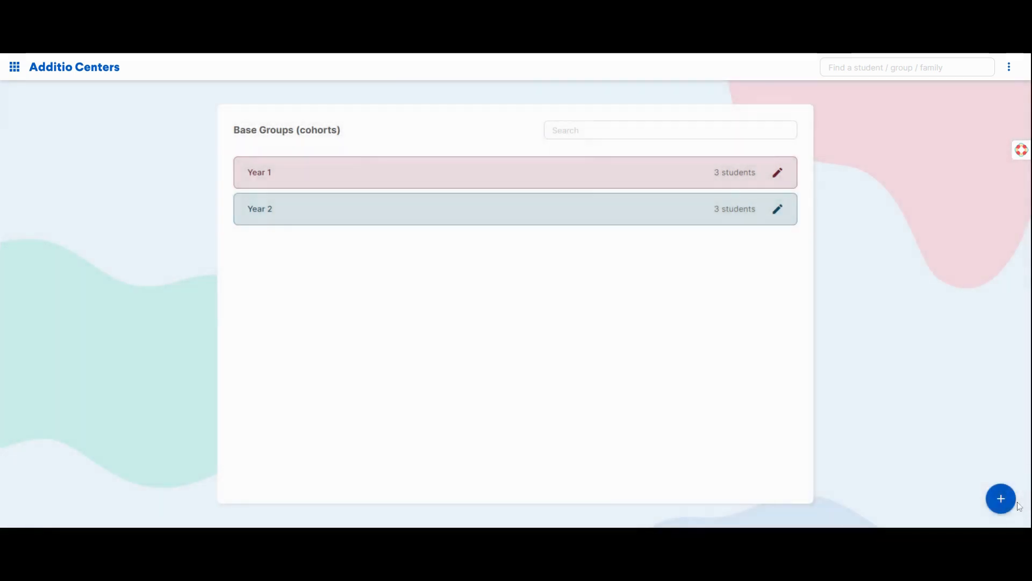
Create a new base group named Year 3 with Primary Education as its educational stage and save it
{"action": "left_click", "coordinate": [1001, 499]}
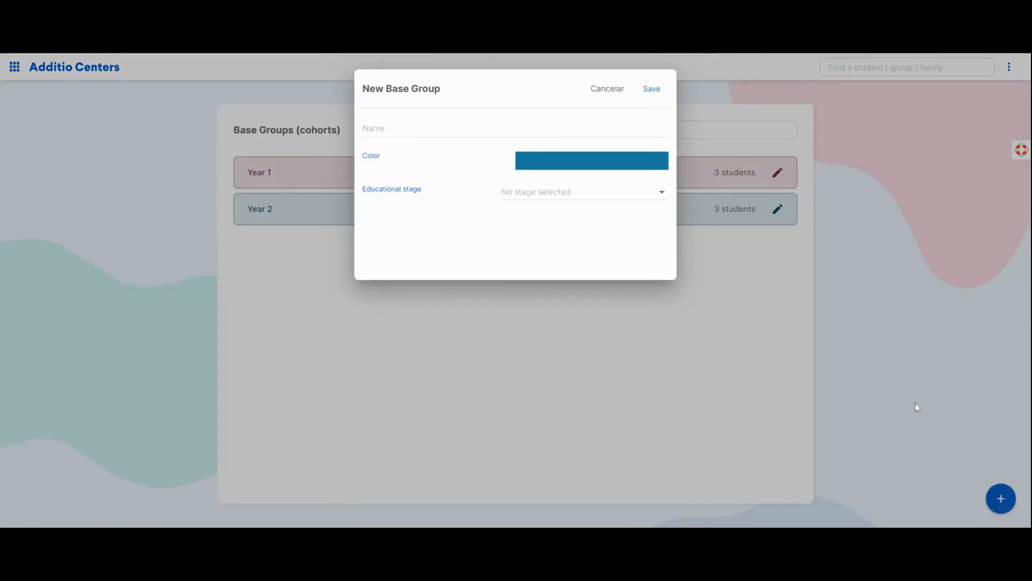
{"action": "left_click", "coordinate": [407, 128]}
{"action": "type", "text": "Year 3"}
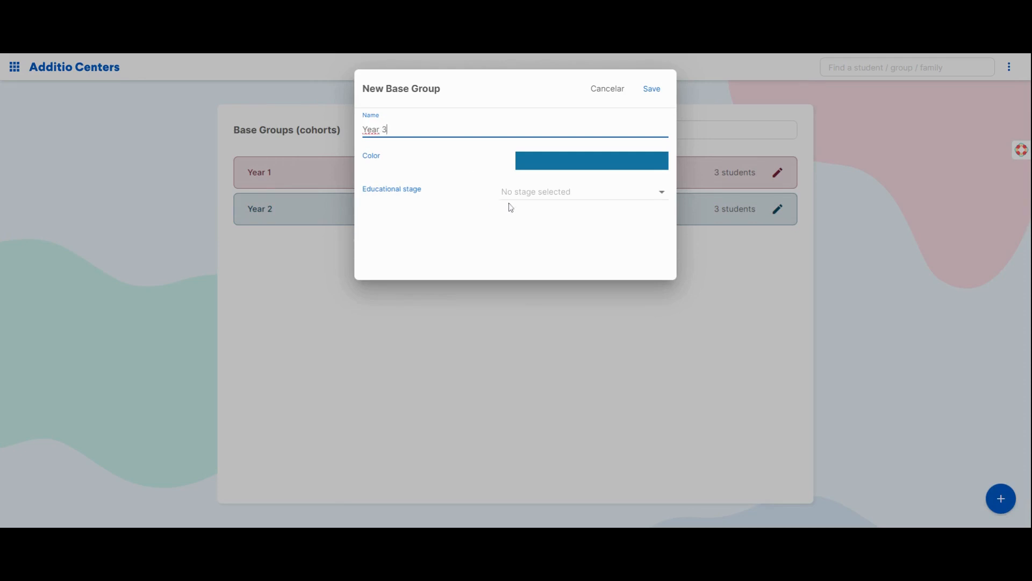
{"action": "left_click", "coordinate": [529, 195]}
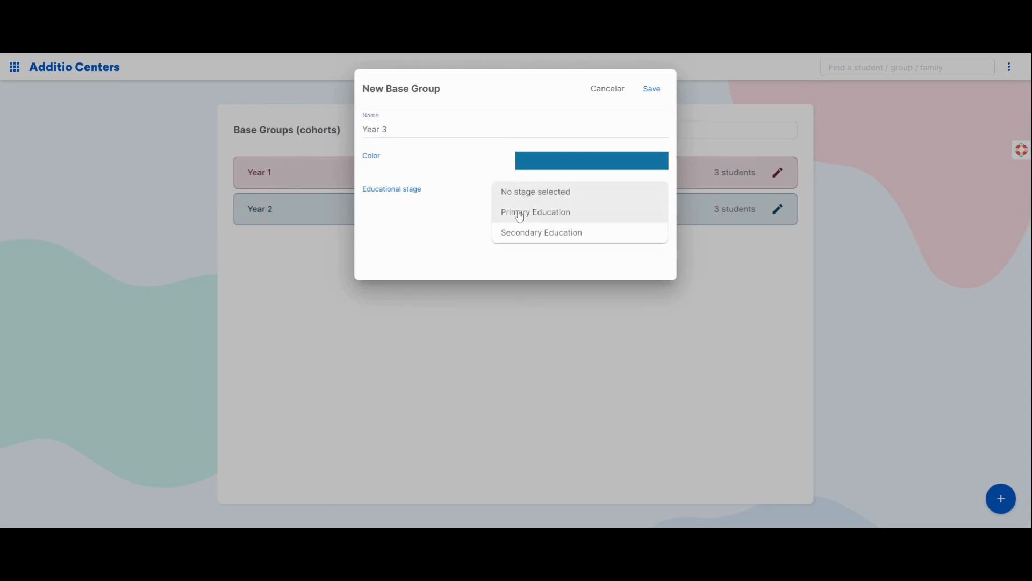
{"action": "left_click", "coordinate": [526, 216]}
{"action": "left_click", "coordinate": [659, 92]}
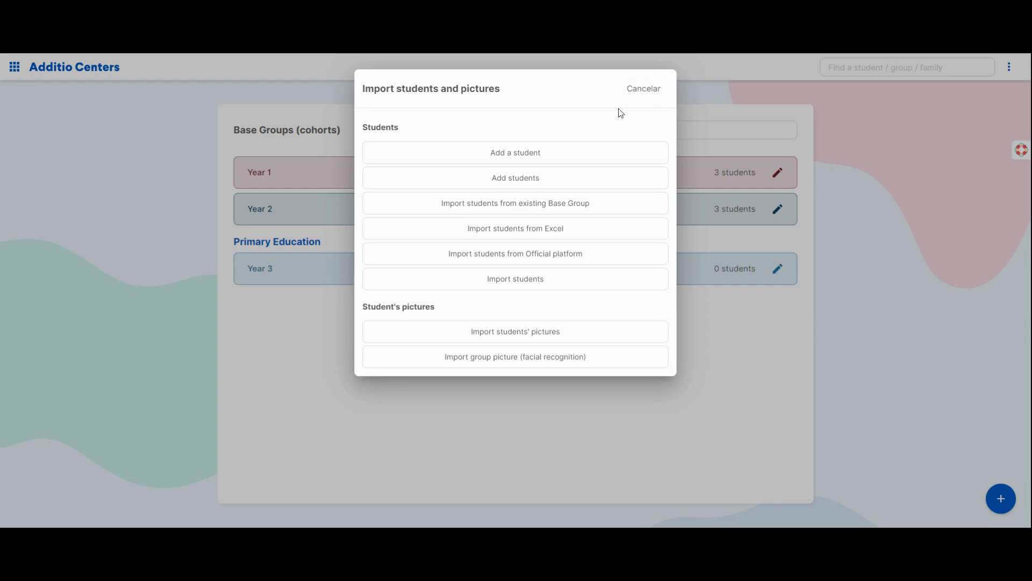
Load the Excel student file for Year 3 and set the Full 1 sheet's first row as titles for the import
{"action": "left_click", "coordinate": [586, 229]}
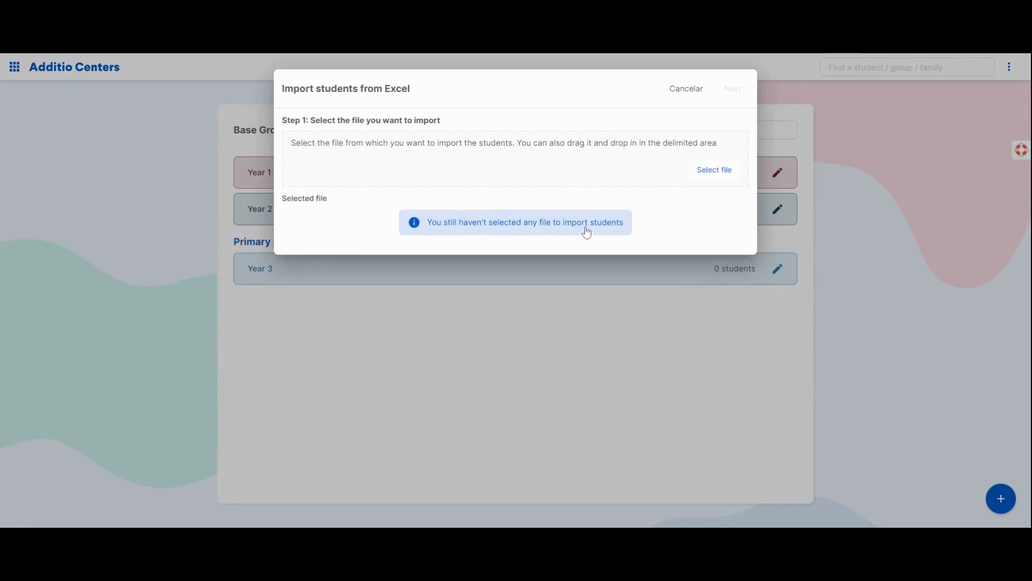
{"action": "left_click", "coordinate": [703, 179]}
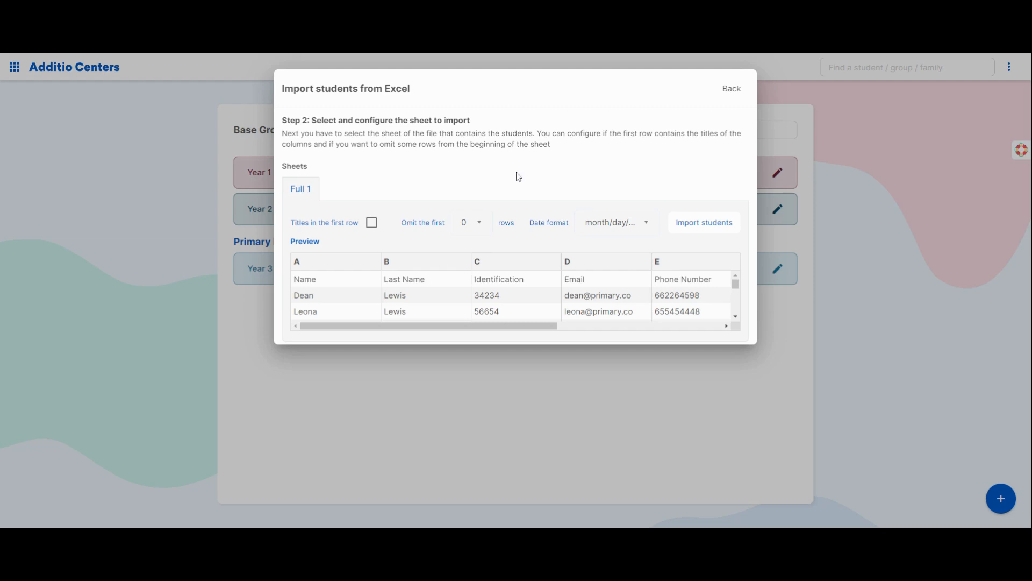
{"action": "left_click", "coordinate": [371, 222]}
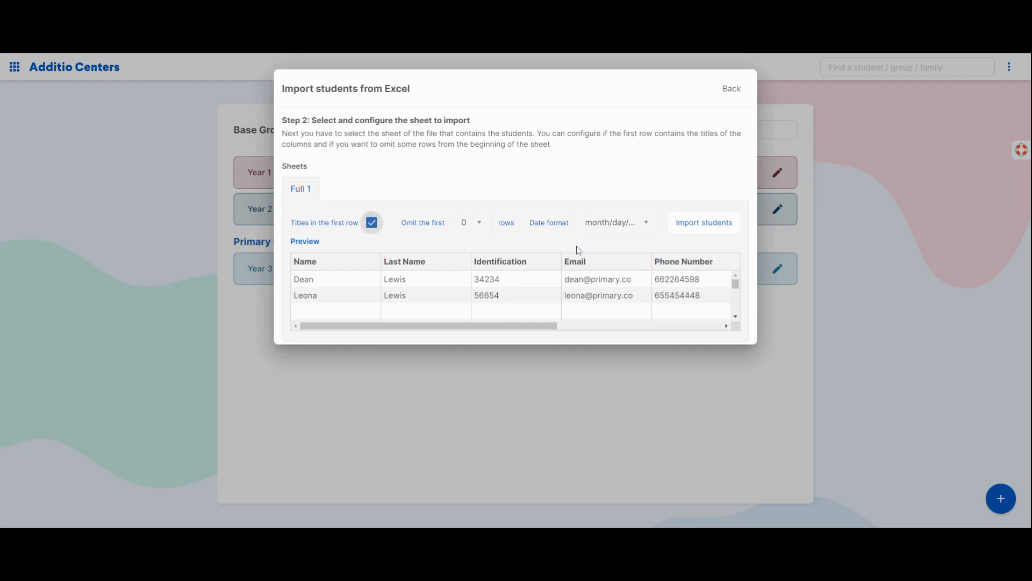
{"action": "left_click", "coordinate": [706, 227]}
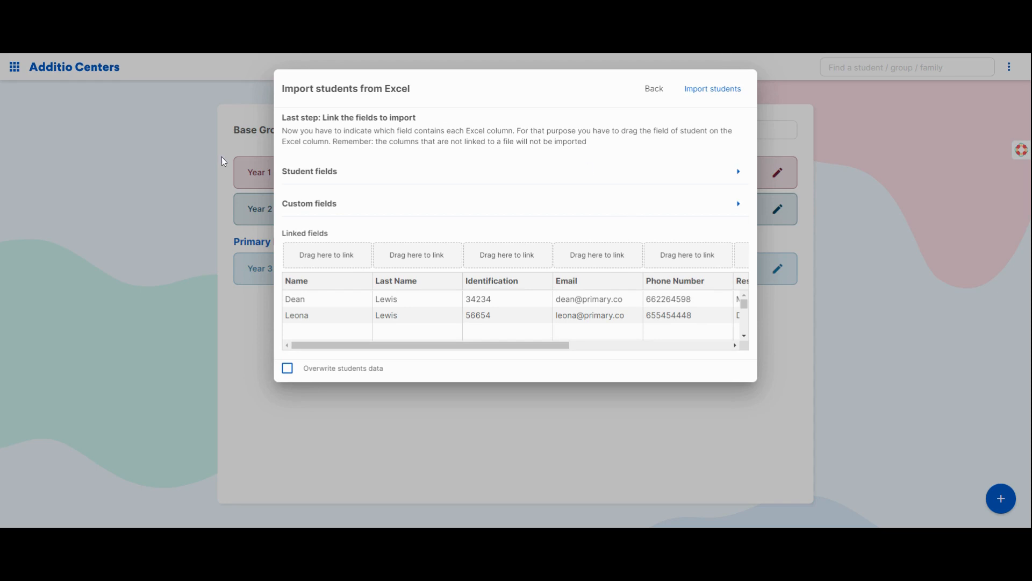
Link the student fields Name, Last name, Identification and email to the matching Excel columns
{"action": "left_click", "coordinate": [320, 171]}
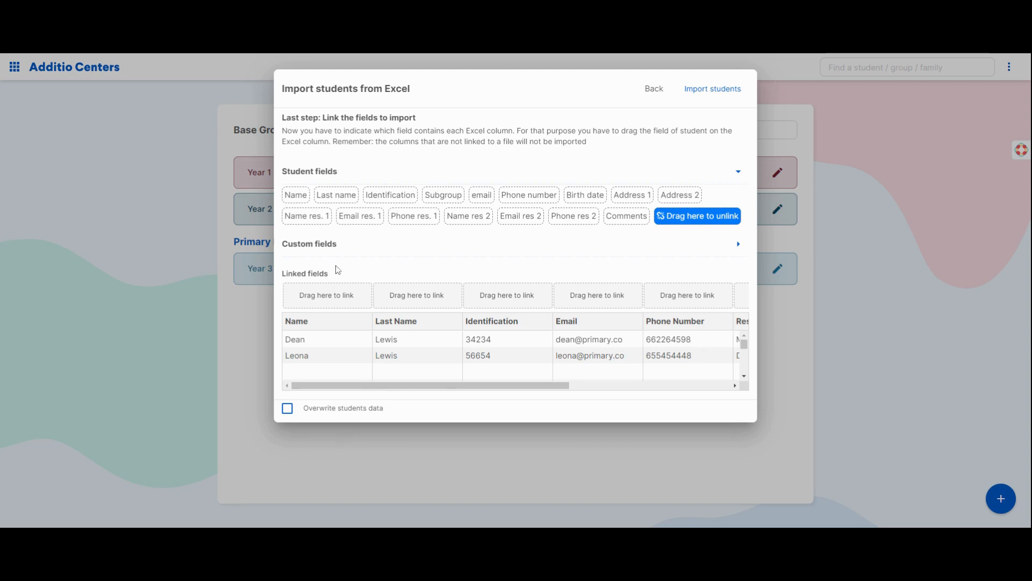
{"action": "left_click_drag", "start_coordinate": [296, 195], "coordinate": [300, 295]}
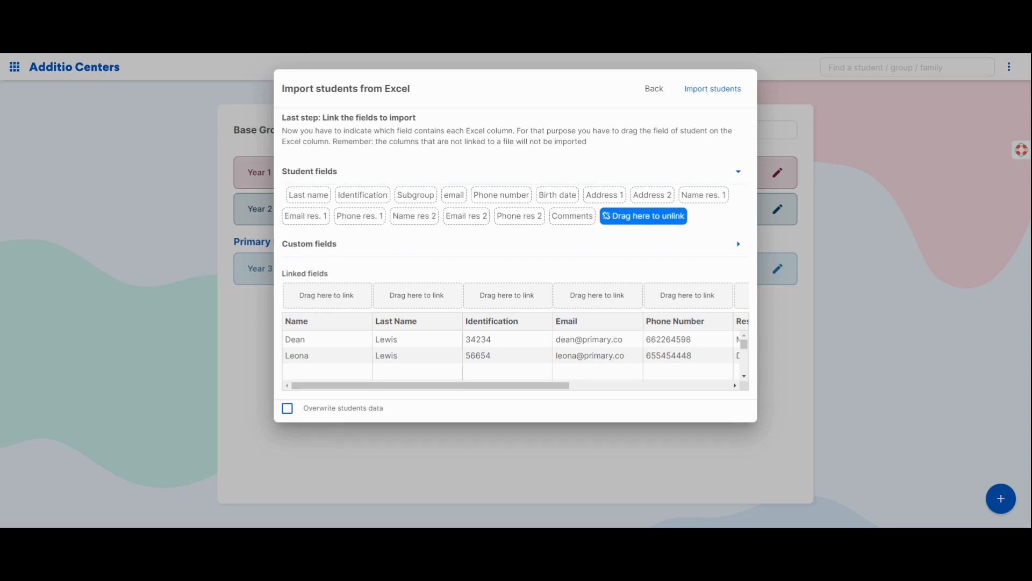
{"action": "left_click_drag", "start_coordinate": [300, 195], "coordinate": [410, 296]}
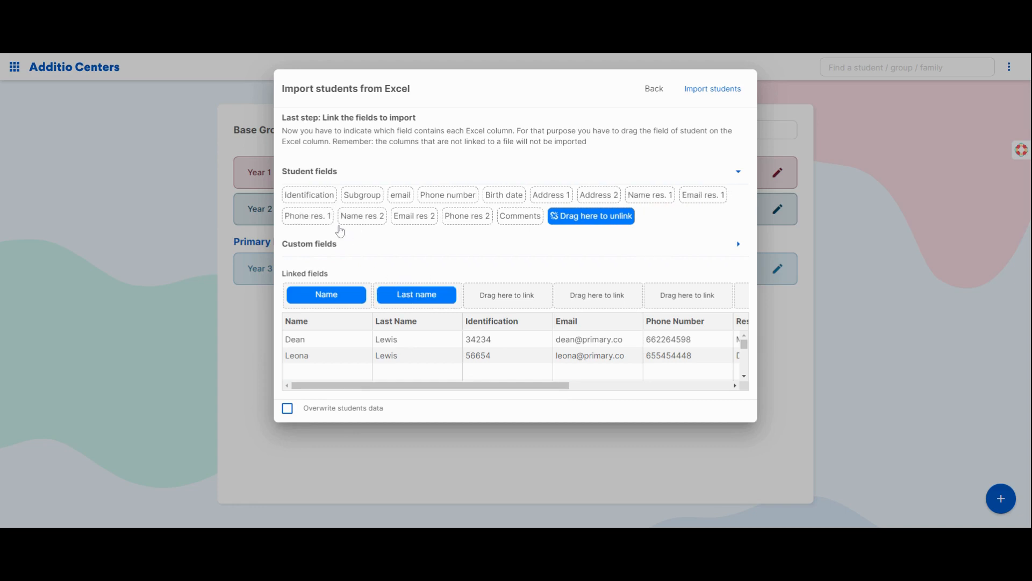
{"action": "left_click_drag", "start_coordinate": [311, 196], "coordinate": [507, 295]}
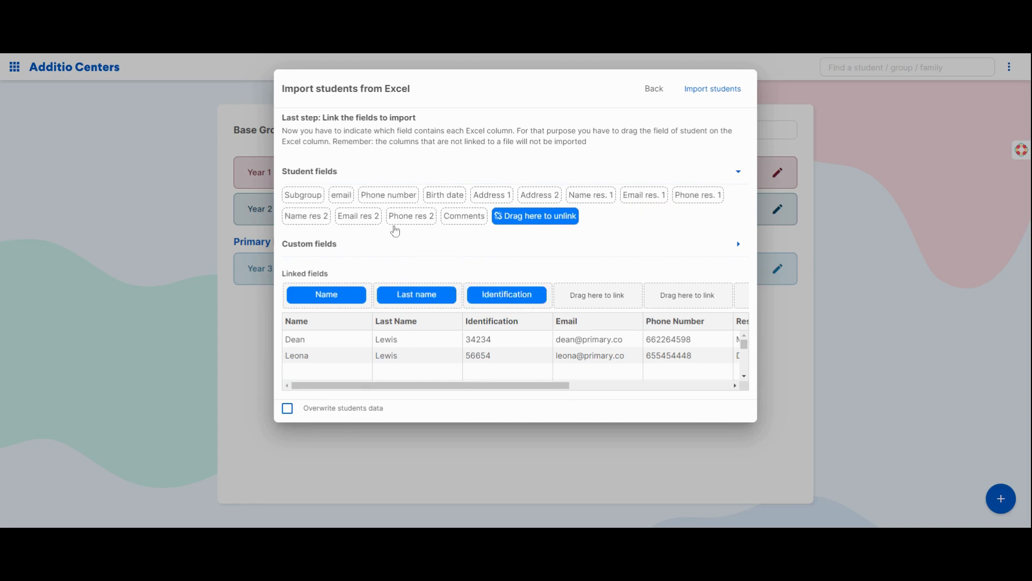
{"action": "left_click_drag", "start_coordinate": [343, 197], "coordinate": [598, 295]}
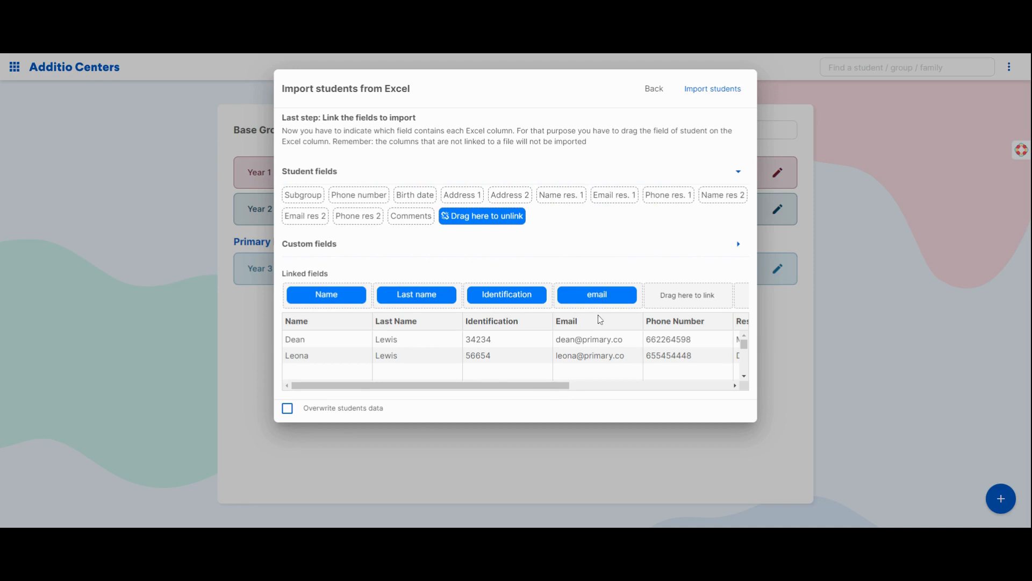
Import the students with the linked fields and accept skipping the rows without name and surname
{"action": "left_click_drag", "start_coordinate": [529, 387], "coordinate": [705, 392]}
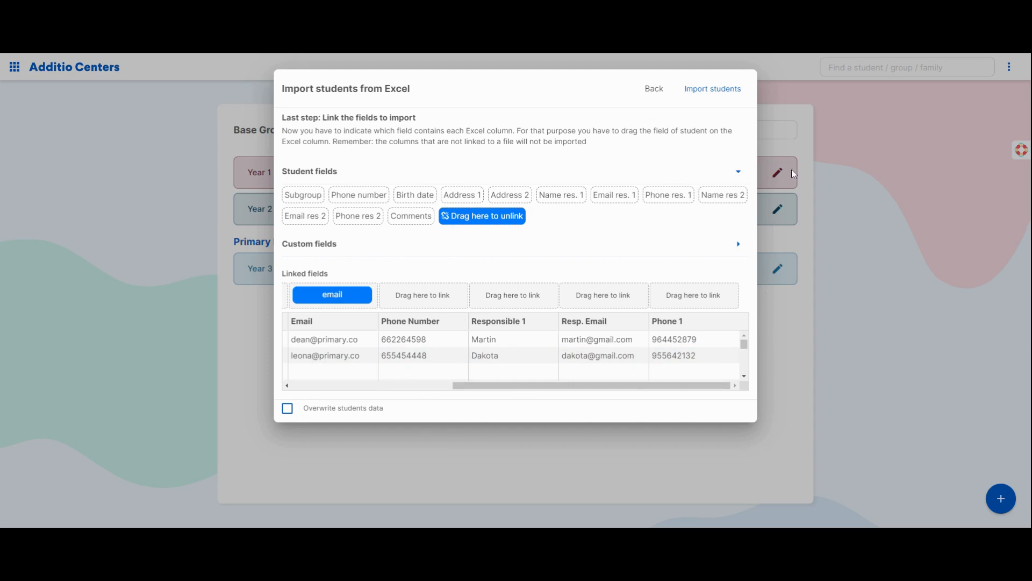
{"action": "left_click", "coordinate": [710, 98]}
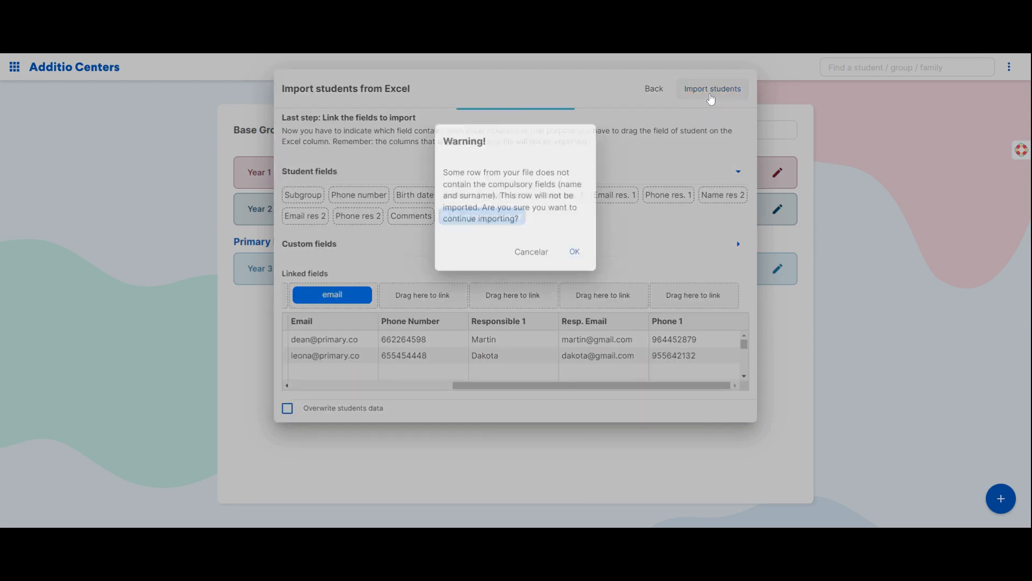
{"action": "left_click", "coordinate": [577, 270]}
{"action": "left_click", "coordinate": [576, 247]}
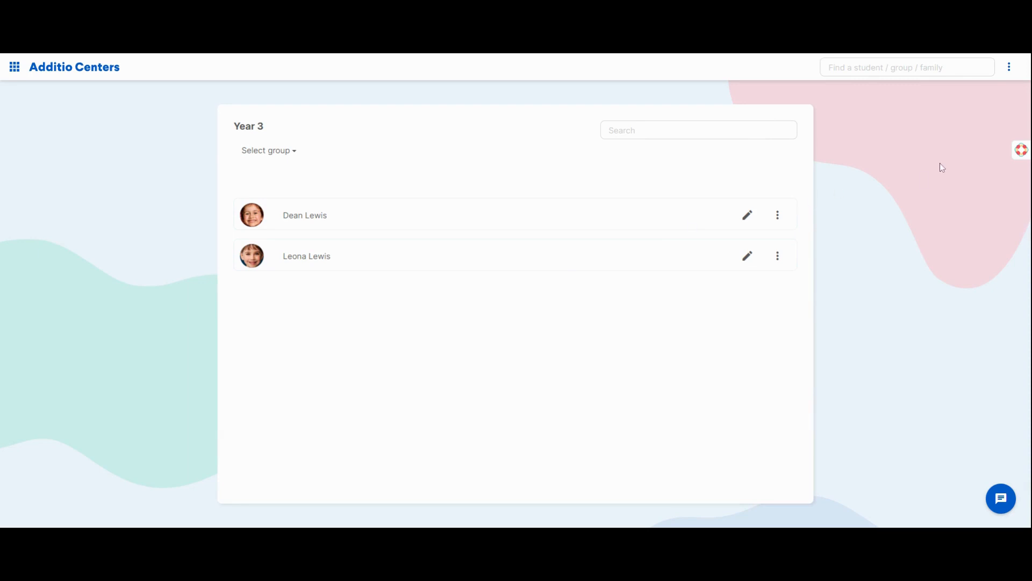
Begin a facial-recognition group picture import for Year 3 with the photo of four children and proceed to linking students
{"action": "left_click", "coordinate": [1010, 71]}
{"action": "mouse_move", "coordinate": [1007, 127]}
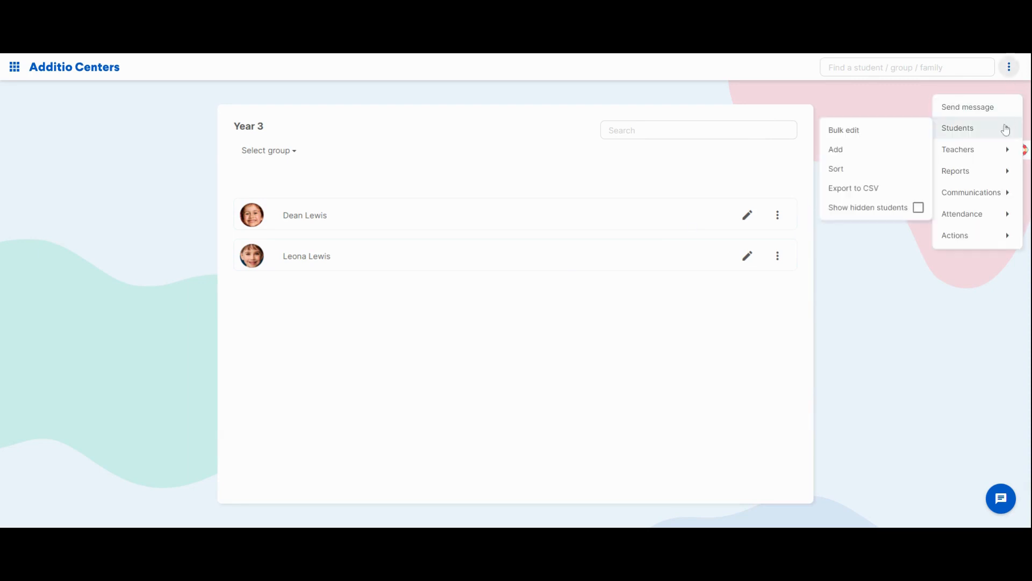
{"action": "left_click", "coordinate": [879, 153]}
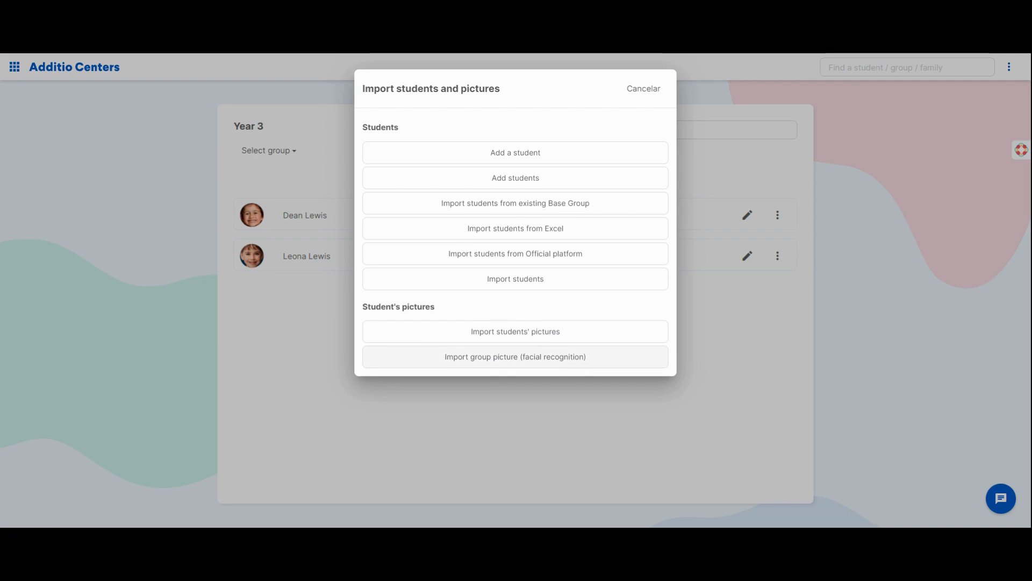
{"action": "left_click", "coordinate": [538, 359]}
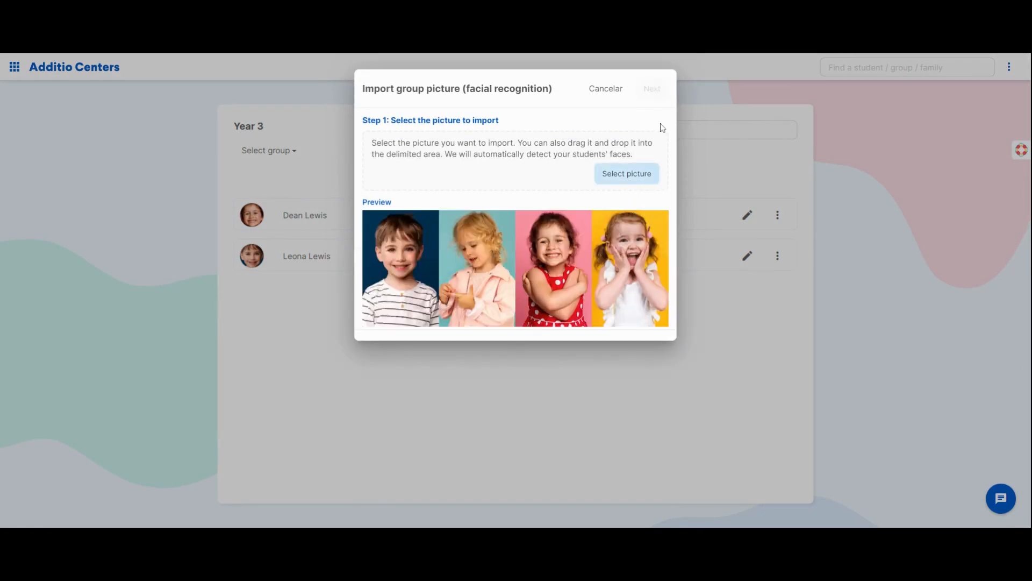
{"action": "left_click", "coordinate": [652, 90]}
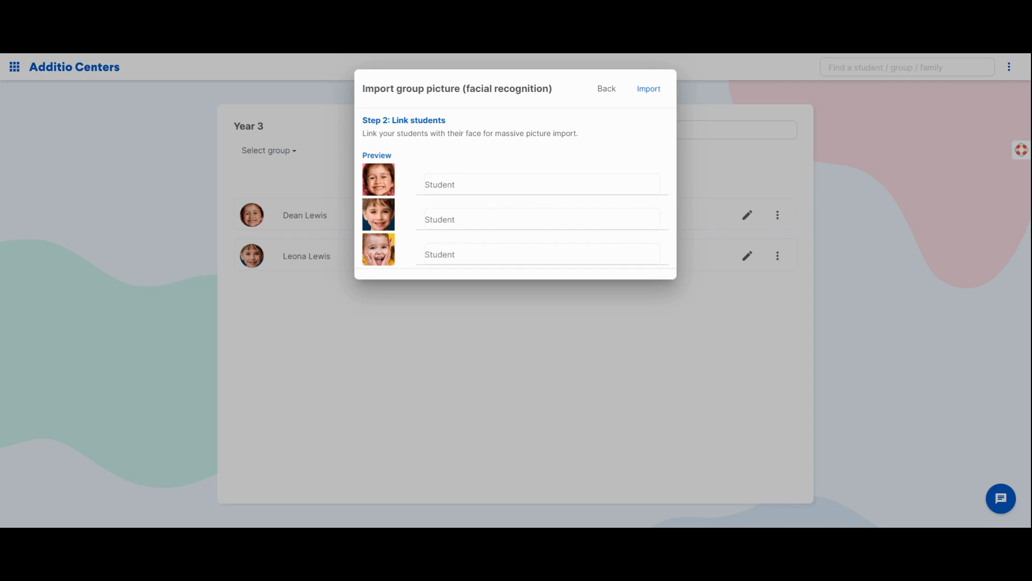
Link the first detected face to the group's second student and the second face to its first student, and import the pictures
{"action": "left_click", "coordinate": [488, 207]}
{"action": "type", "text": "le"}
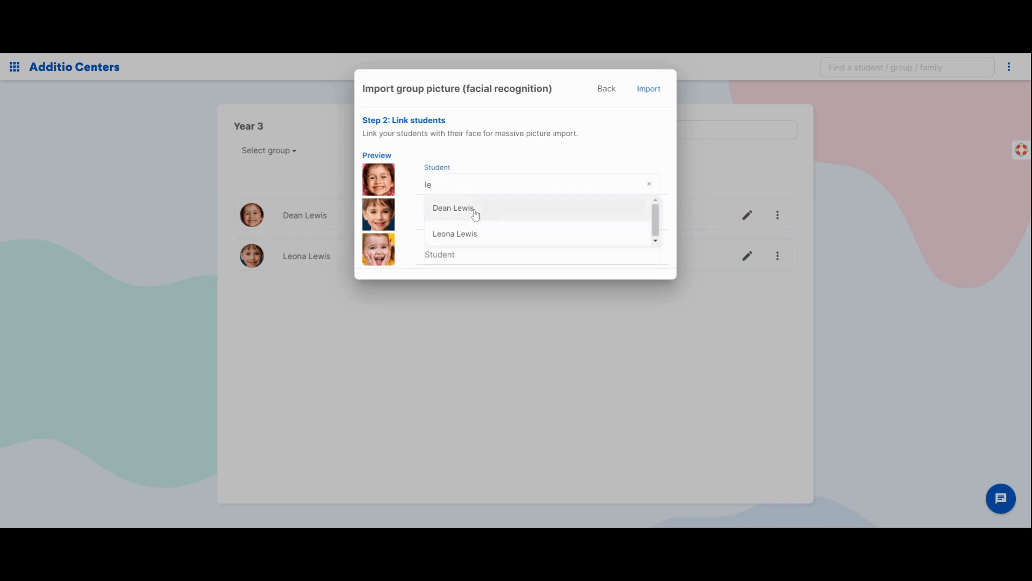
{"action": "left_click", "coordinate": [472, 233]}
{"action": "type", "text": "de"}
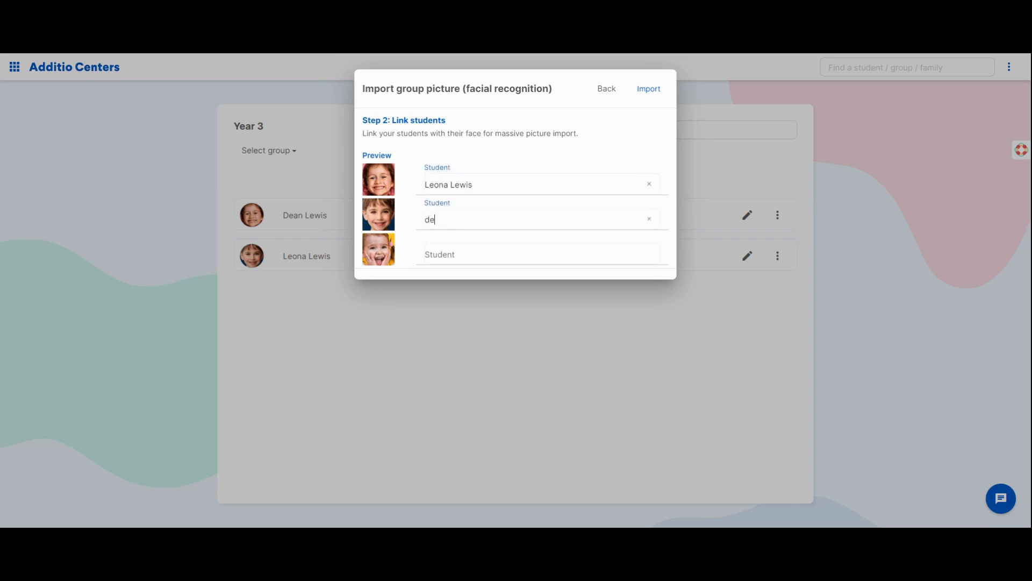
{"action": "left_click", "coordinate": [474, 240]}
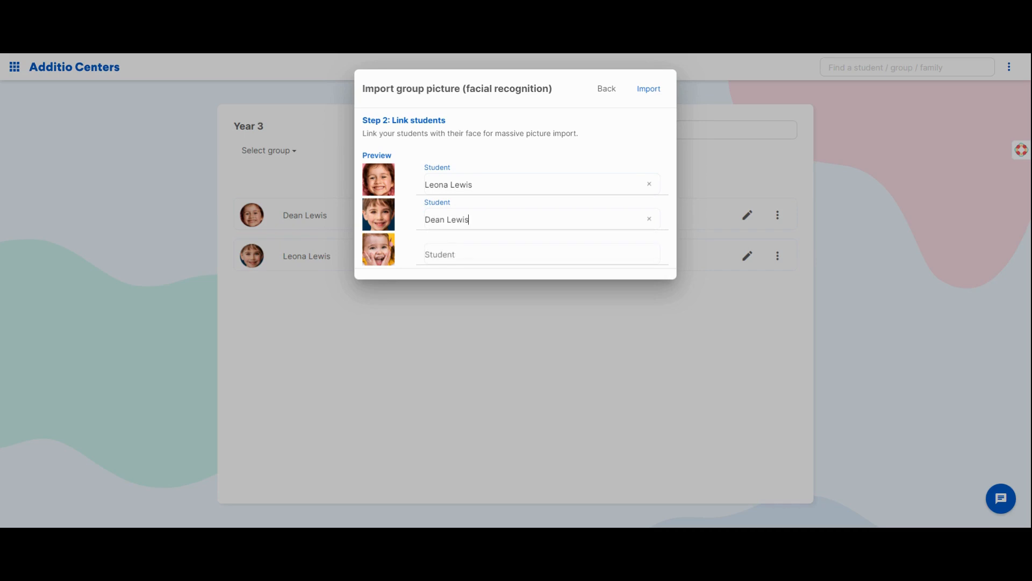
{"action": "left_click", "coordinate": [655, 90]}
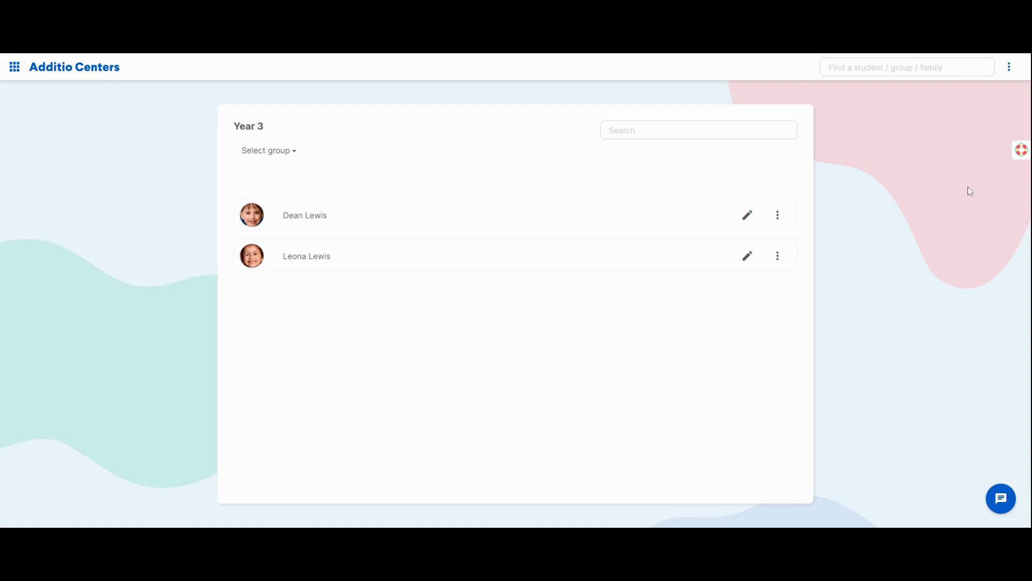
Assign the Year 3 group to the second listed teacher, including all its students
{"action": "left_click", "coordinate": [1010, 69]}
{"action": "mouse_move", "coordinate": [1005, 149]}
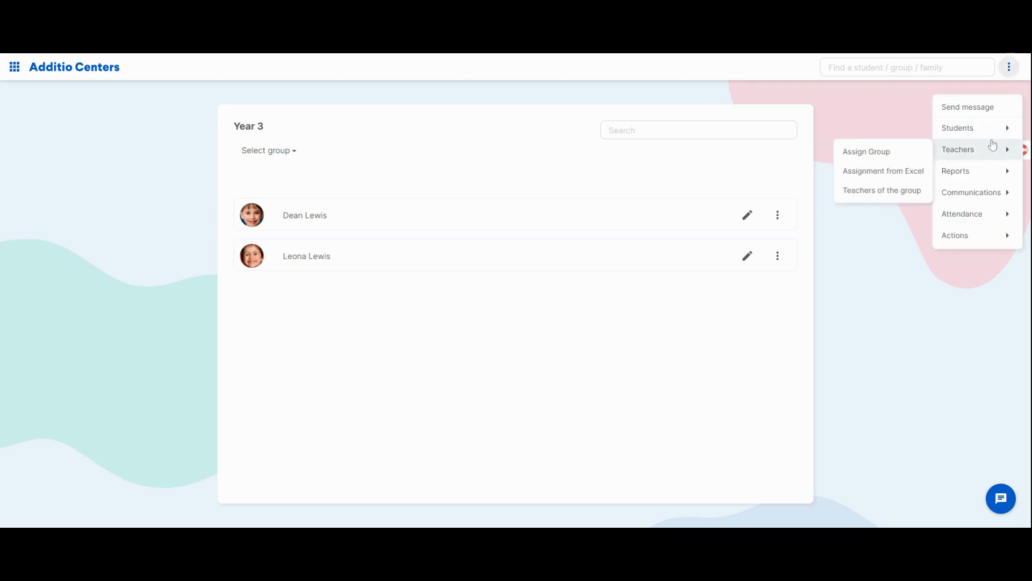
{"action": "left_click", "coordinate": [901, 152]}
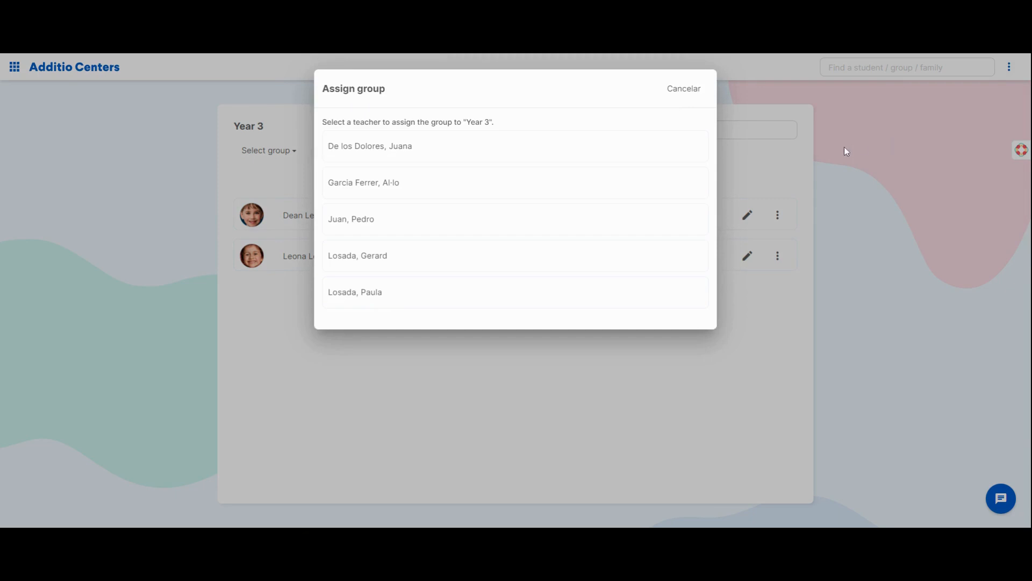
{"action": "left_click", "coordinate": [499, 187]}
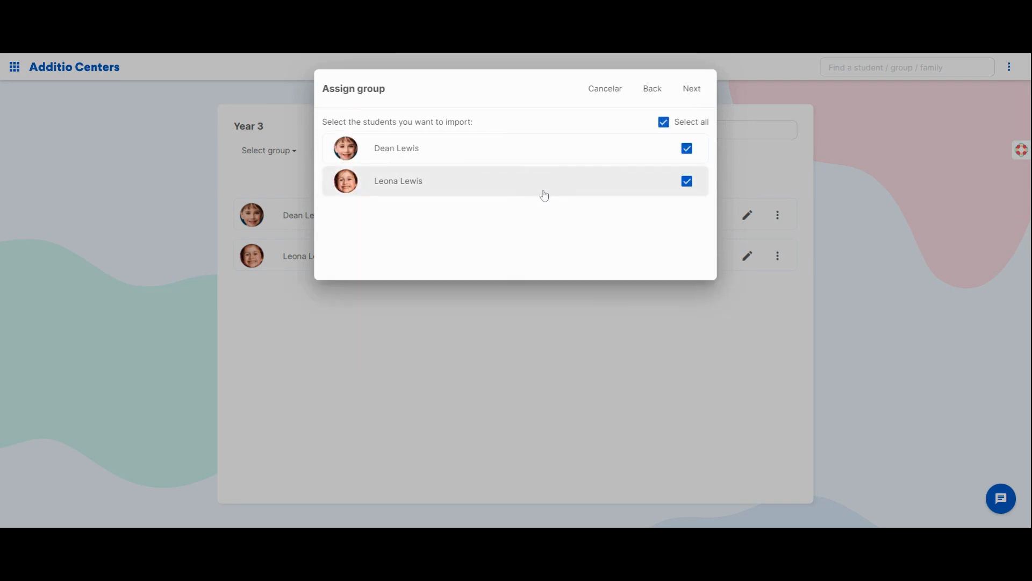
{"action": "left_click", "coordinate": [692, 89]}
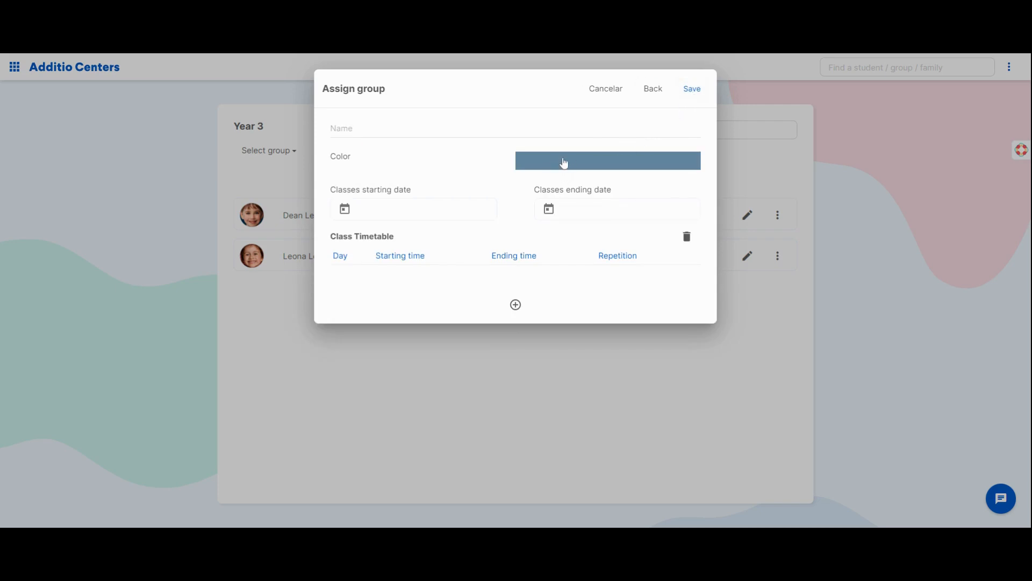
Name the assigned group Maths Year 3 and set its classes starting date to 18/10/2023
{"action": "left_click", "coordinate": [488, 136]}
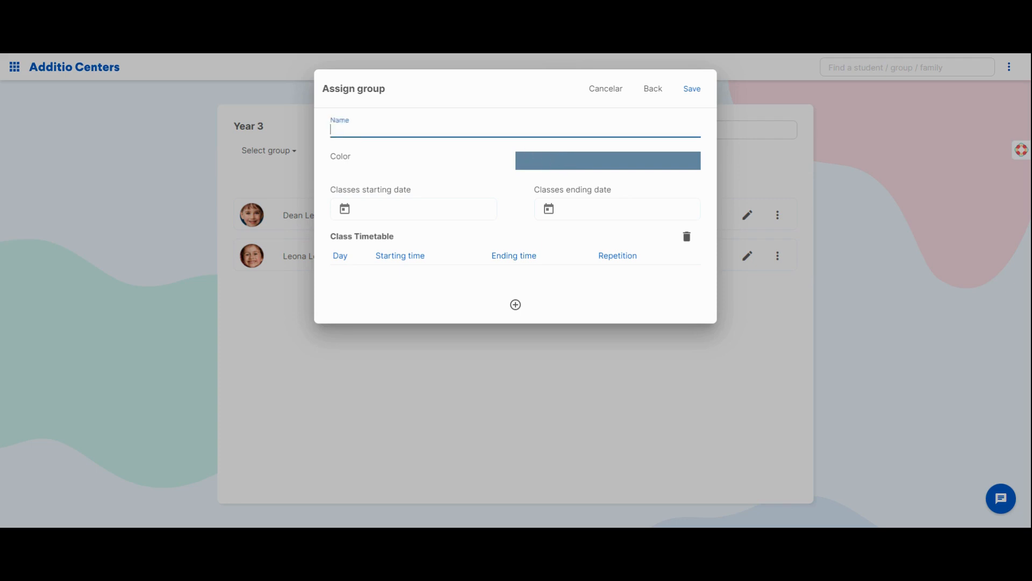
{"action": "type", "text": "Maths Year 3"}
{"action": "left_click", "coordinate": [387, 211]}
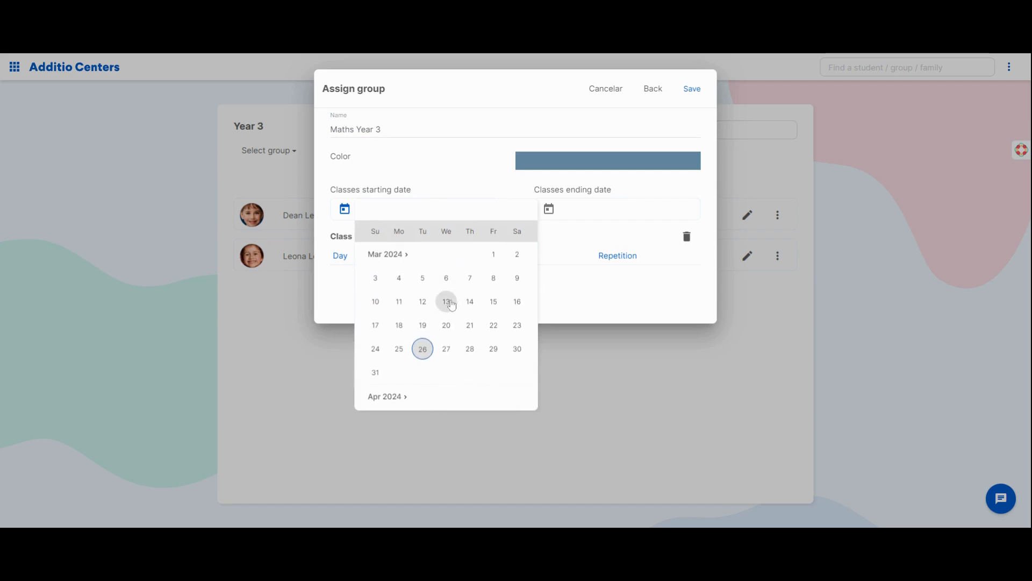
{"action": "scroll", "coordinate": [446, 304], "scroll_direction": "up", "scroll_amount": 5}
{"action": "scroll", "coordinate": [444, 309], "scroll_direction": "up", "scroll_amount": 4}
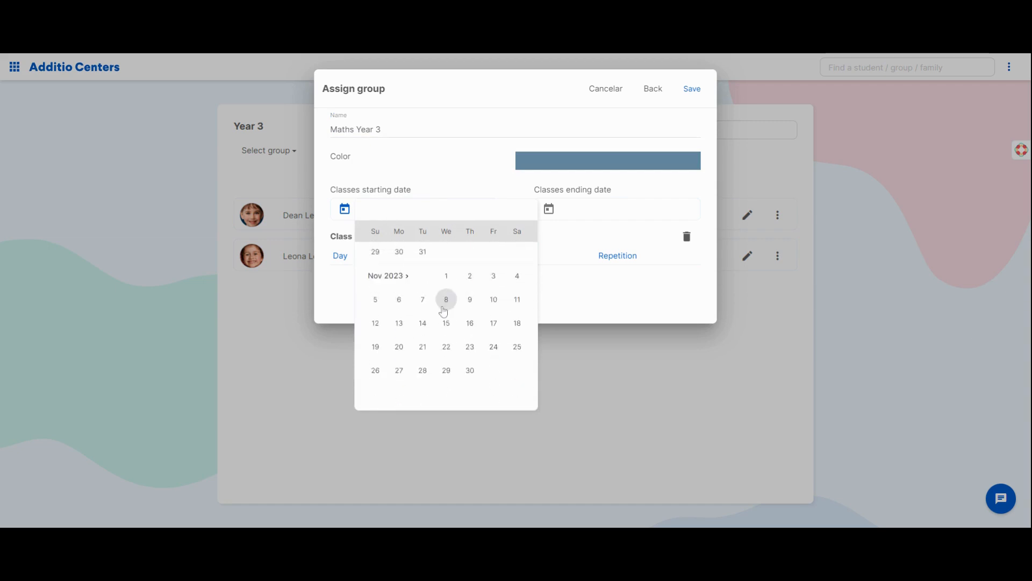
{"action": "left_click", "coordinate": [447, 312]}
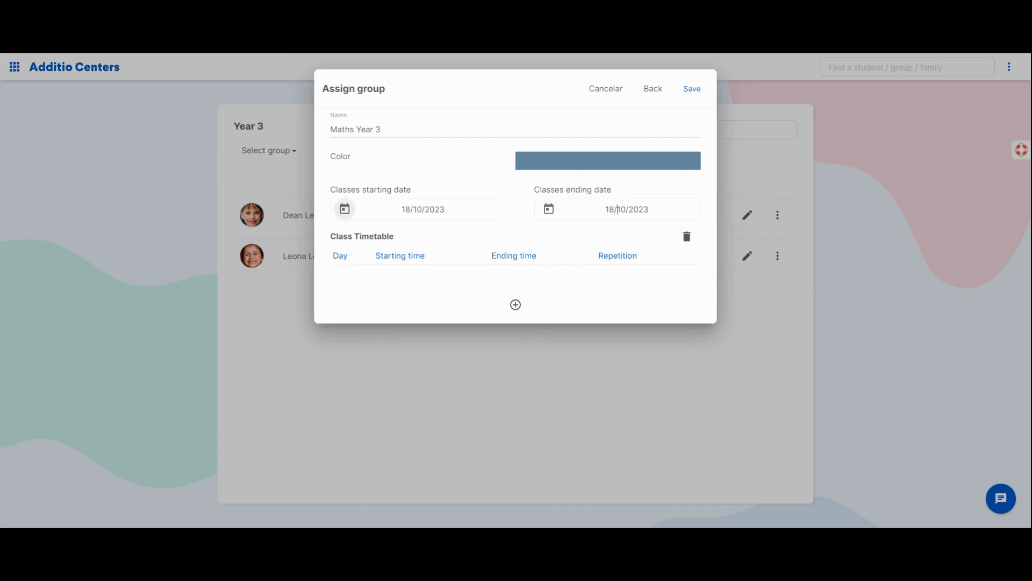
Set the classes ending date of the Maths Year 3 assignment to 13/06/2024
{"action": "left_click", "coordinate": [621, 208]}
{"action": "scroll", "coordinate": [606, 301], "scroll_direction": "down", "scroll_amount": 5}
{"action": "scroll", "coordinate": [608, 311], "scroll_direction": "down", "scroll_amount": 10}
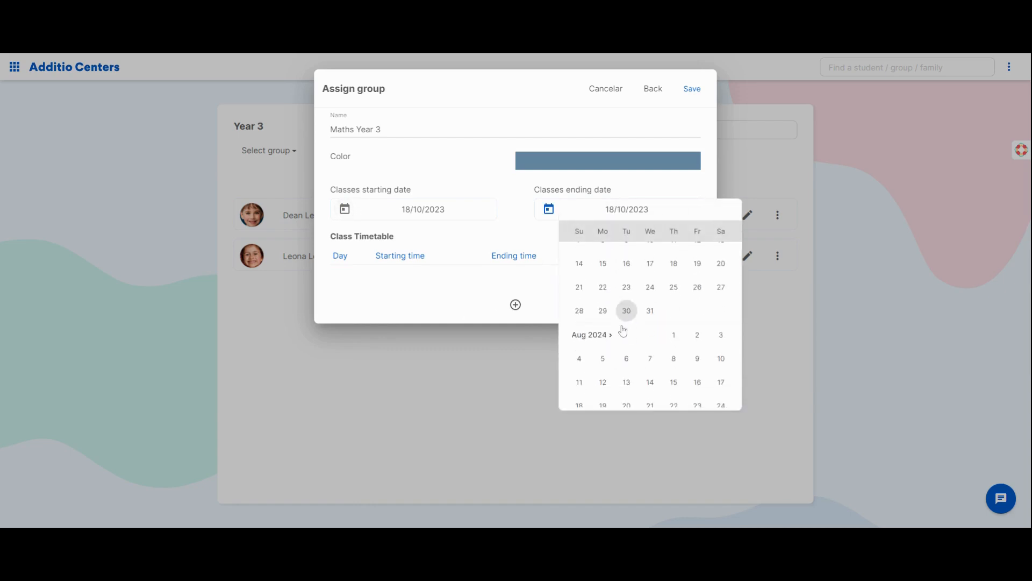
{"action": "scroll", "coordinate": [649, 285], "scroll_direction": "up", "scroll_amount": 4}
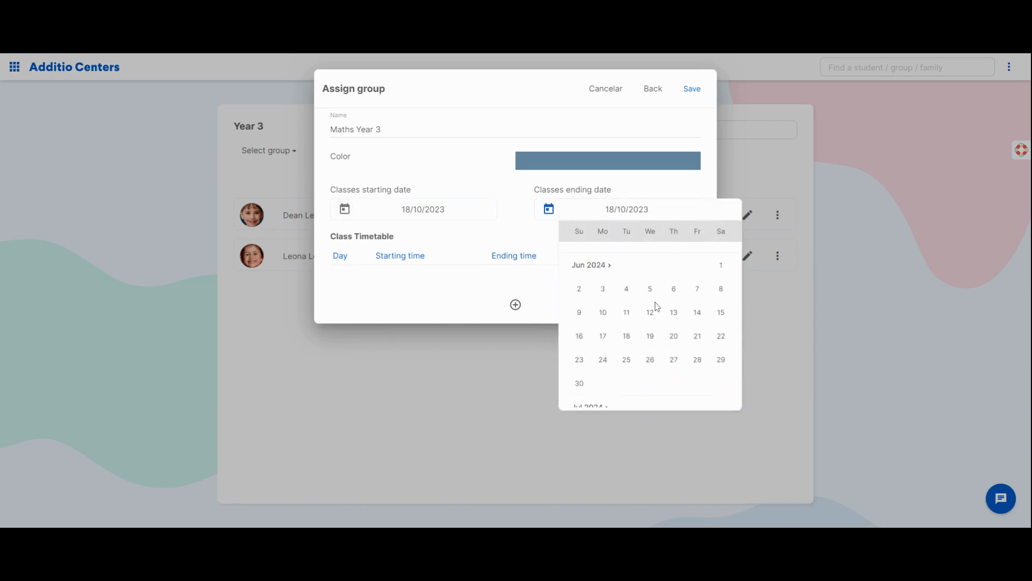
{"action": "left_click", "coordinate": [672, 315]}
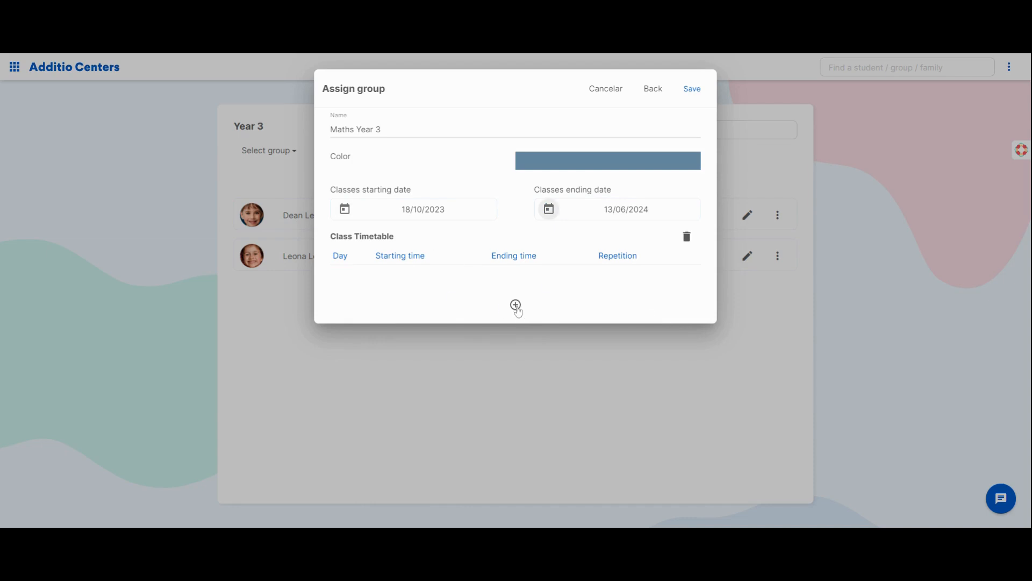
Add two weekly classes to the class timetable and set the first one to Tuesday from 10:00 to 11:00
{"action": "left_click", "coordinate": [516, 306]}
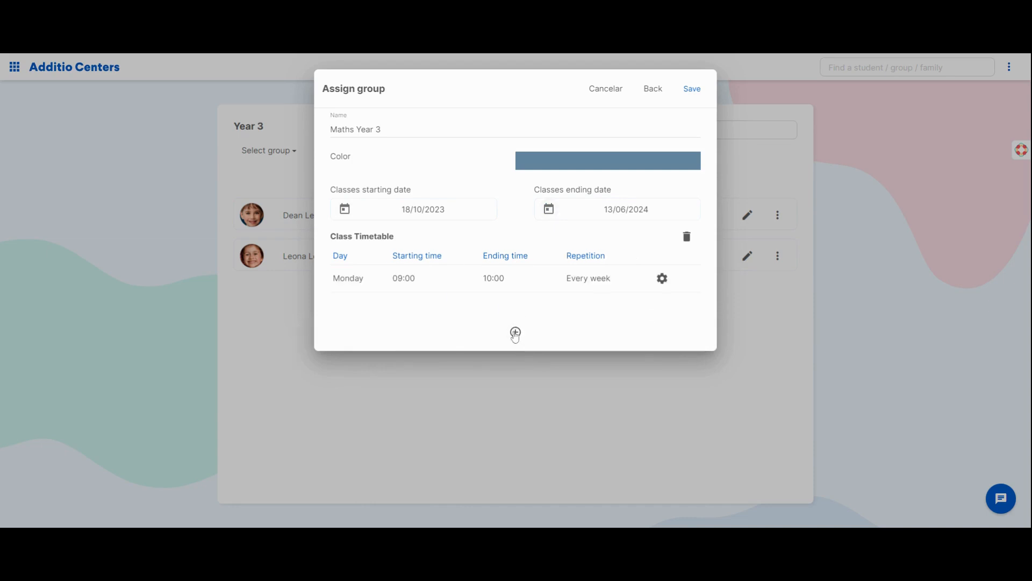
{"action": "left_click", "coordinate": [515, 332]}
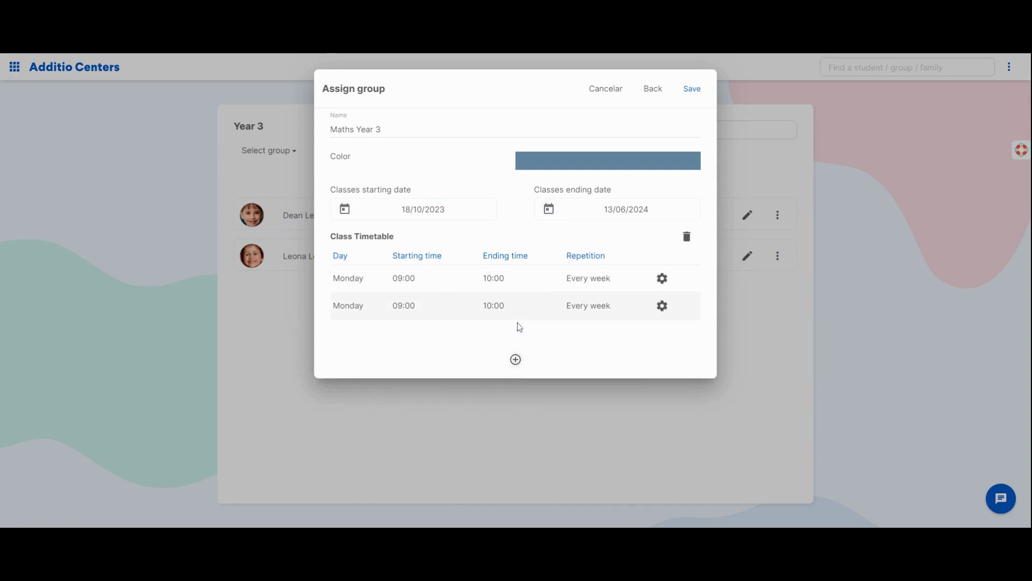
{"action": "left_click", "coordinate": [662, 279]}
{"action": "left_click", "coordinate": [487, 144]}
{"action": "left_click", "coordinate": [472, 179]}
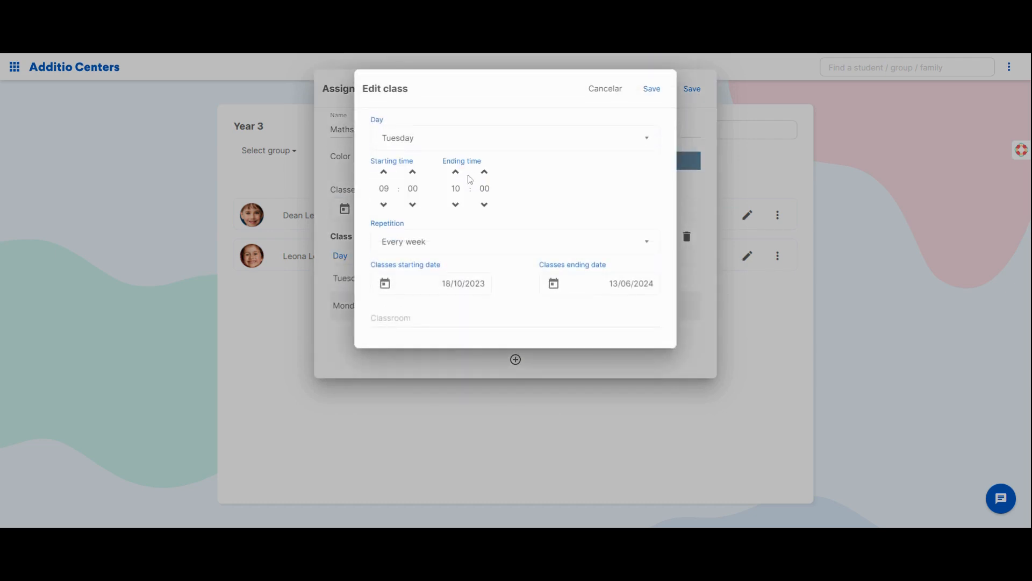
{"action": "left_click", "coordinate": [653, 90]}
Set the second timetable class to Thursday from 10:00 to 11:00 and save the group assignment
{"action": "left_click", "coordinate": [665, 302]}
{"action": "left_click", "coordinate": [512, 141]}
{"action": "left_click", "coordinate": [476, 219]}
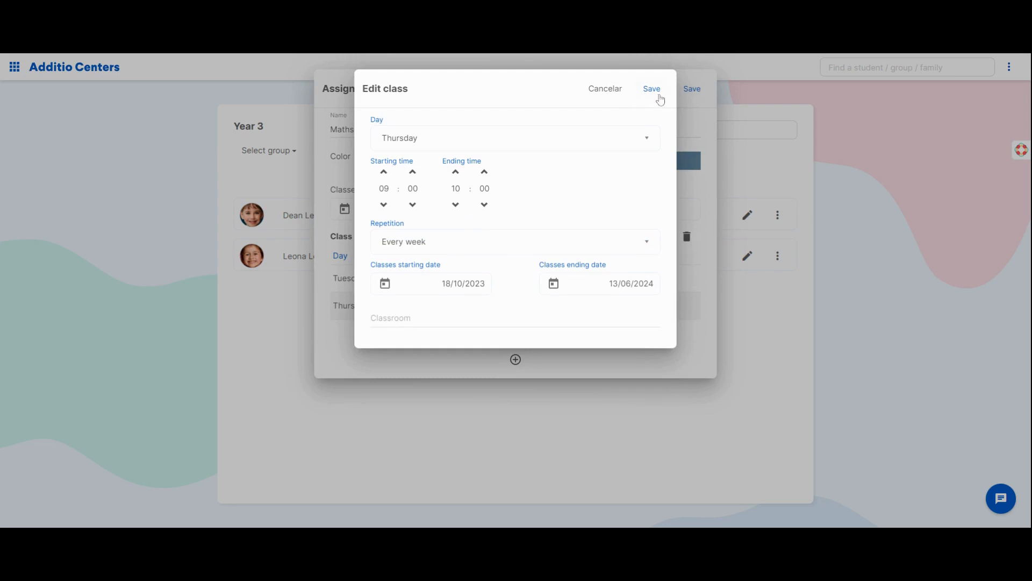
{"action": "left_click", "coordinate": [383, 172]}
{"action": "left_click", "coordinate": [652, 89]}
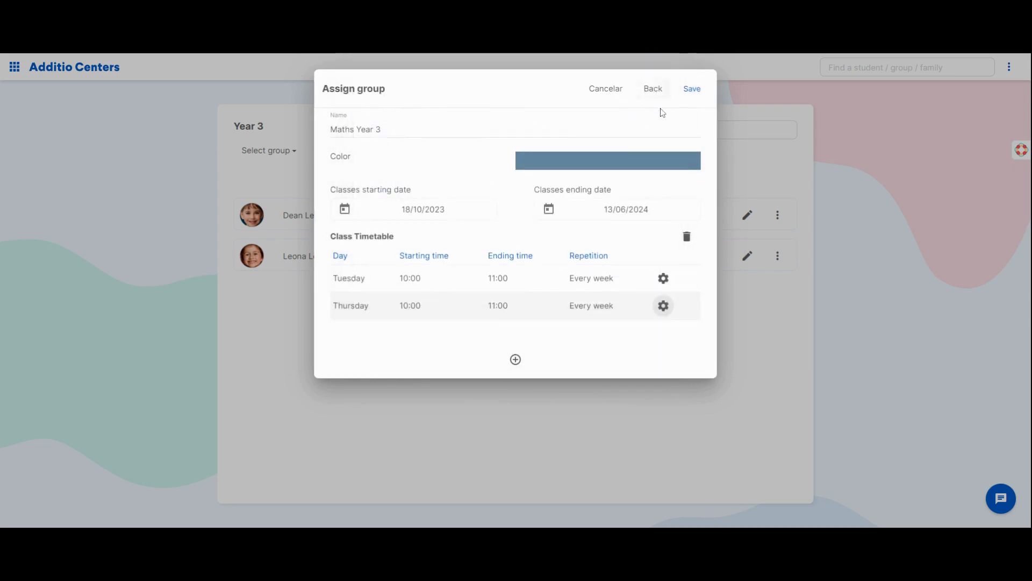
{"action": "left_click", "coordinate": [694, 90]}
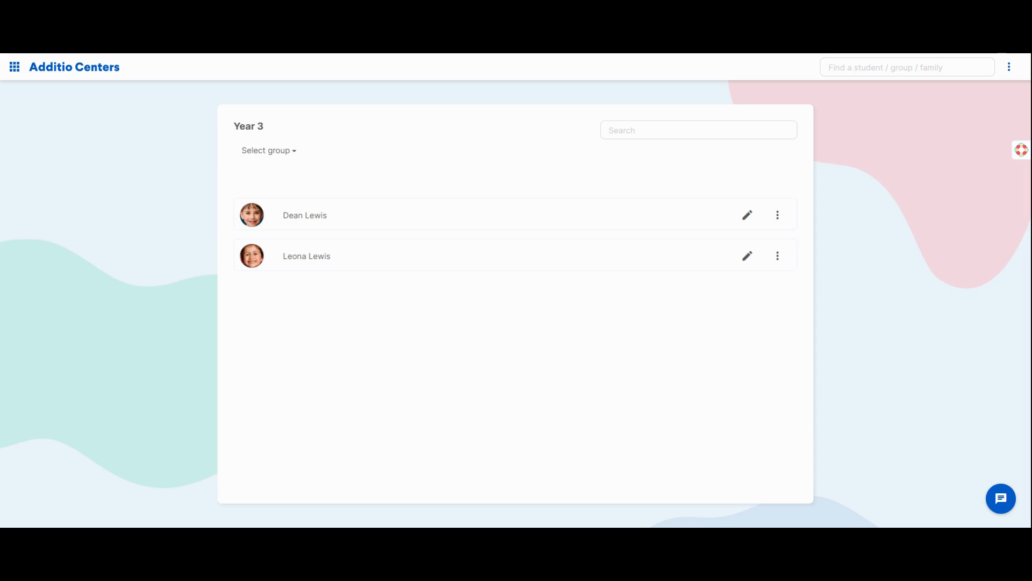
Start a massive assignment of the Year 3 group to teachers from an Excel file
{"action": "left_click", "coordinate": [1015, 72]}
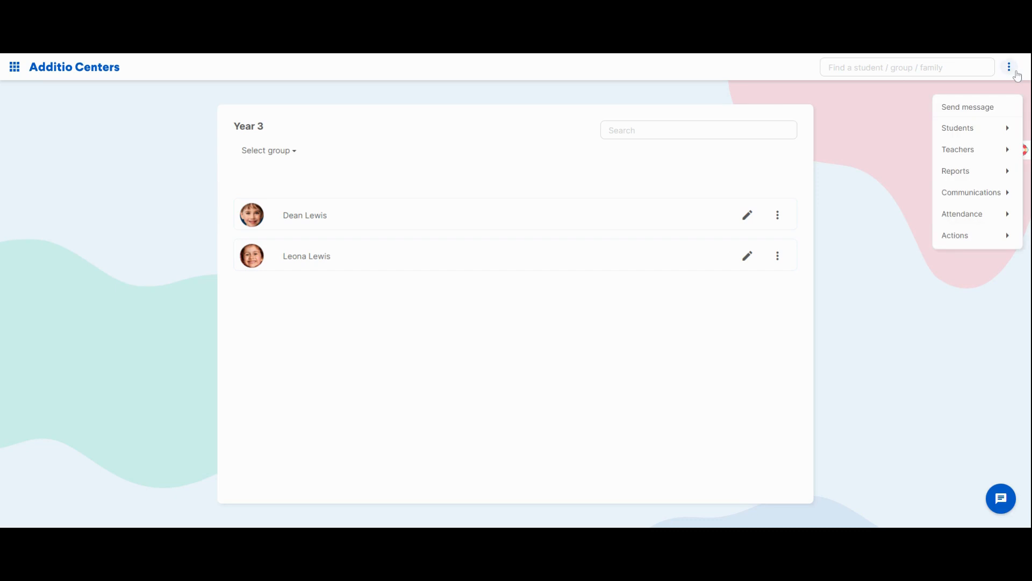
{"action": "mouse_move", "coordinate": [985, 151]}
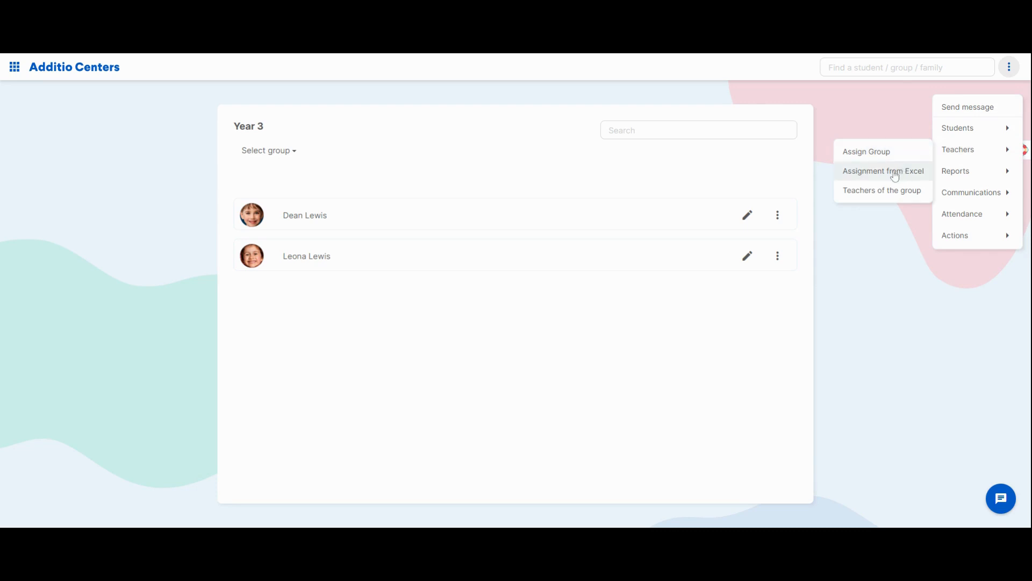
{"action": "left_click", "coordinate": [895, 174]}
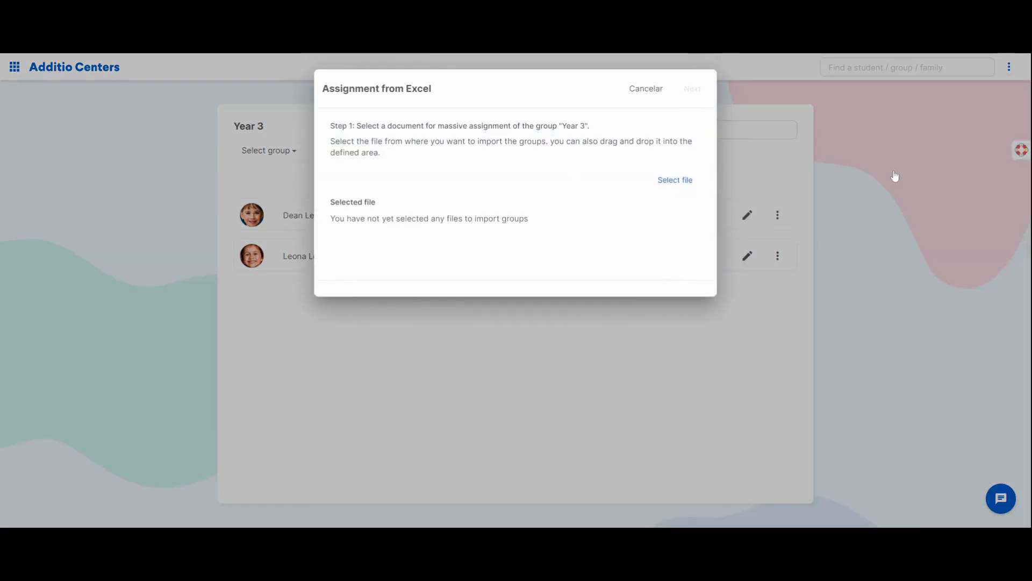